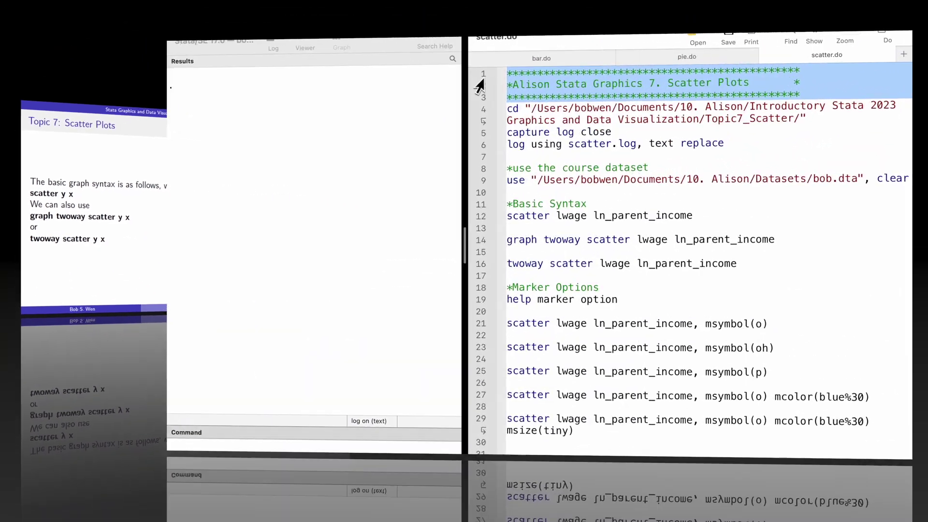
# Select the setup lines 1–6 in the scatter.do file.
pyautogui.moveTo(479, 88); pyautogui.dragTo(397, 151)
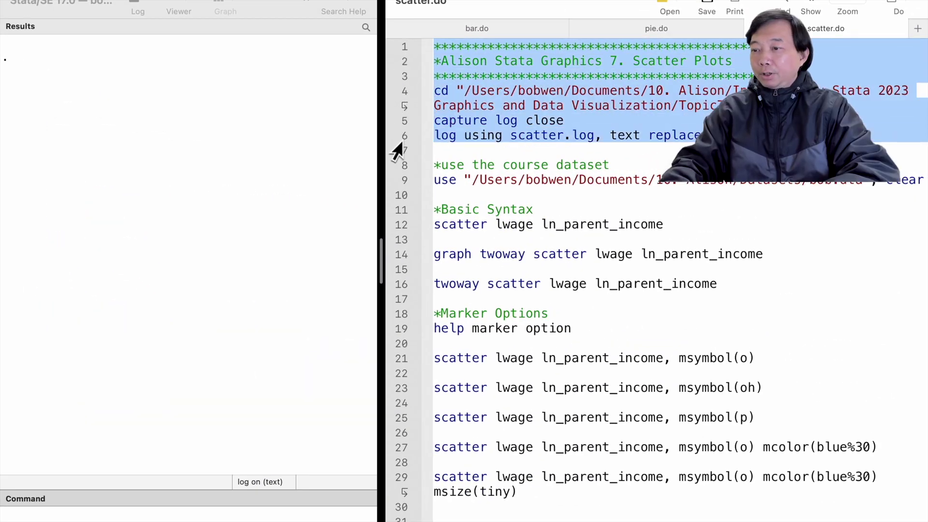
# Run the setup lines, then the line 9 'use … clear' command loading bob.dta.
pyautogui.press('super+shift+d')
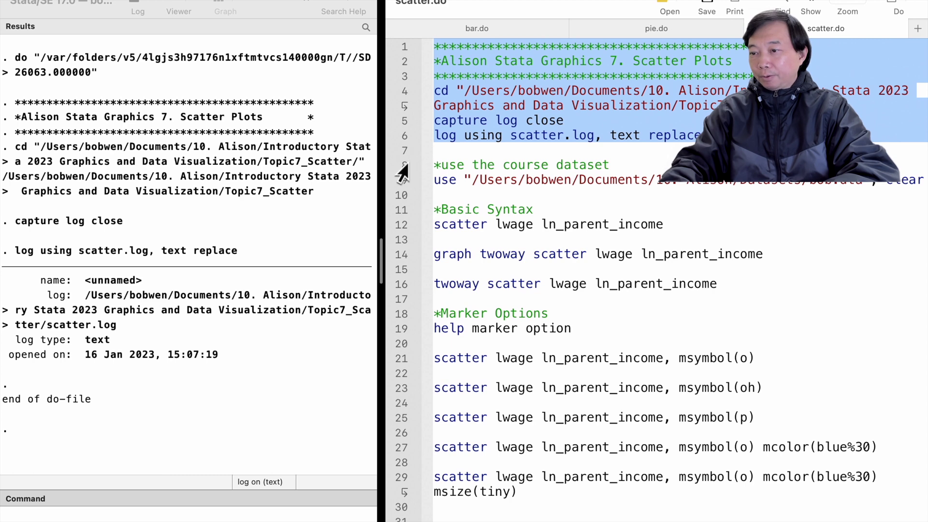
pyautogui.click(400, 166)
pyautogui.click(397, 180)
pyautogui.press('super+shift+d')
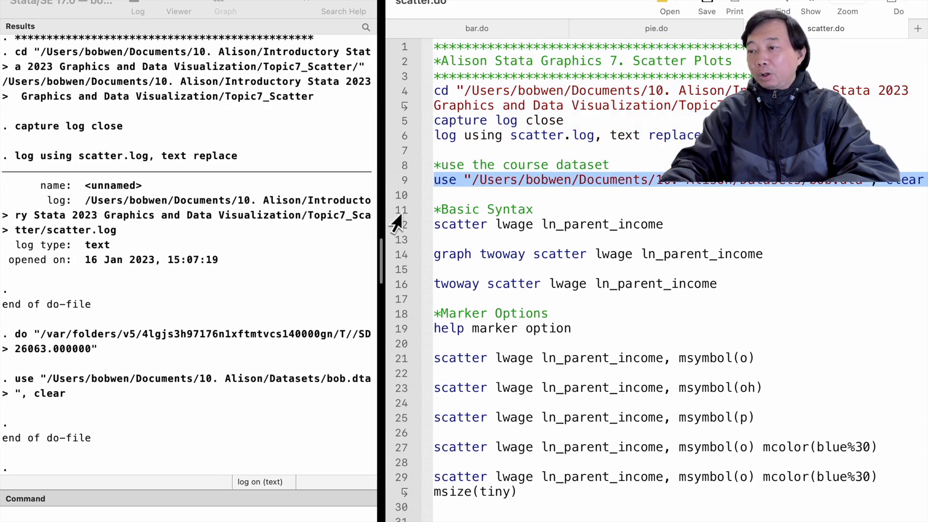
# Run the basic scatter of log hourly wage against log parent income on line 12.
pyautogui.click(394, 215)
pyautogui.click(395, 224)
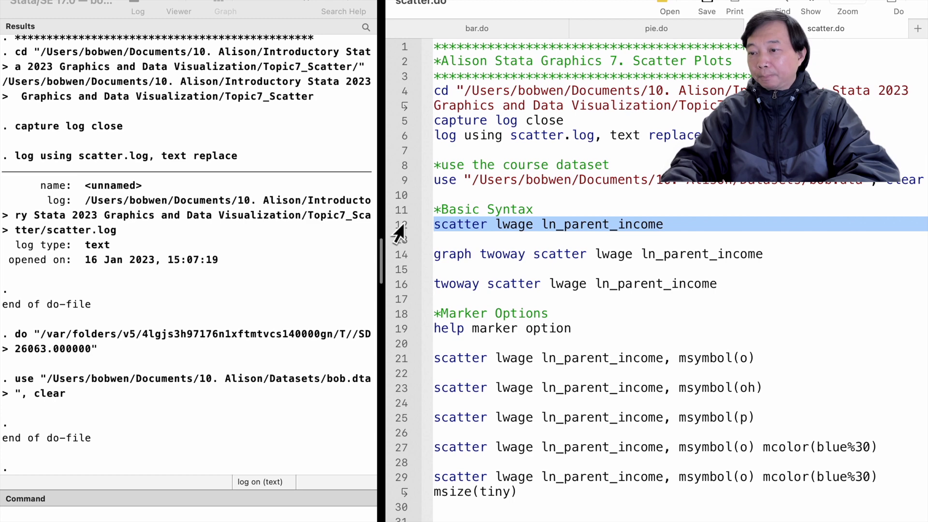
pyautogui.press('super+shift+d')
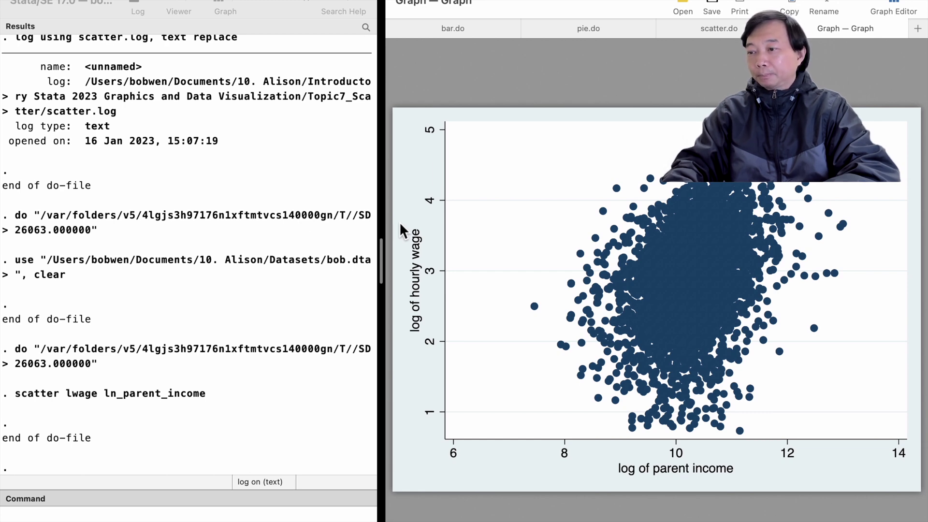
# Redraw the wage plot using 'graph twoway scatter' (line 14), then 'twoway scatter' (line 16).
pyautogui.click(722, 35)
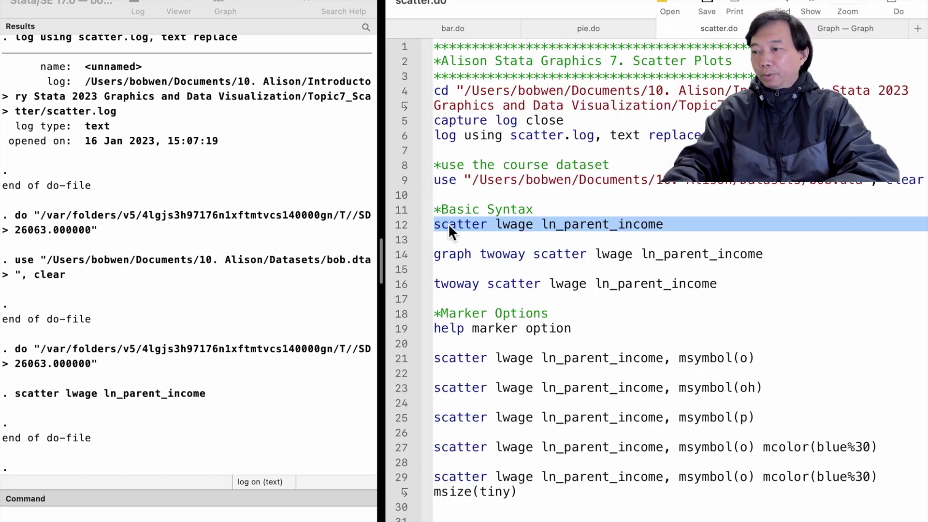
pyautogui.click(399, 255)
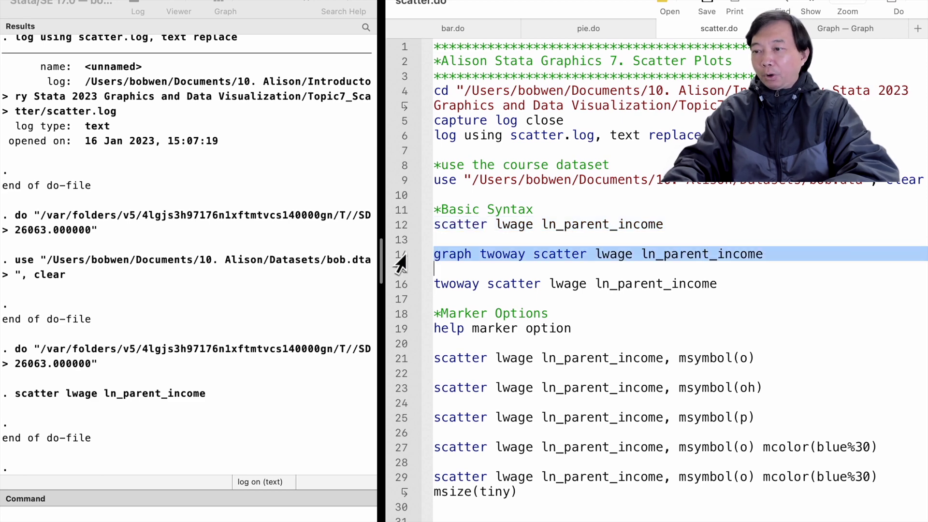
pyautogui.press('super+shift+d')
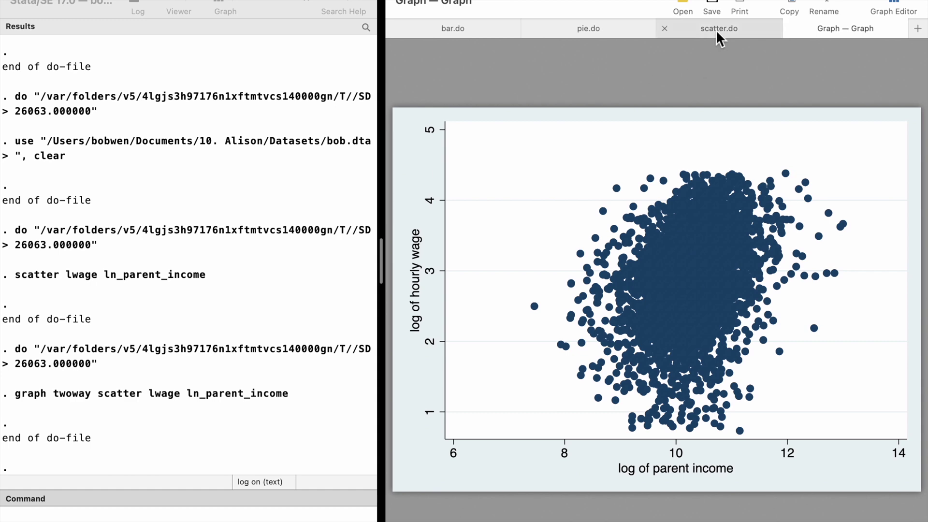
pyautogui.click(717, 29)
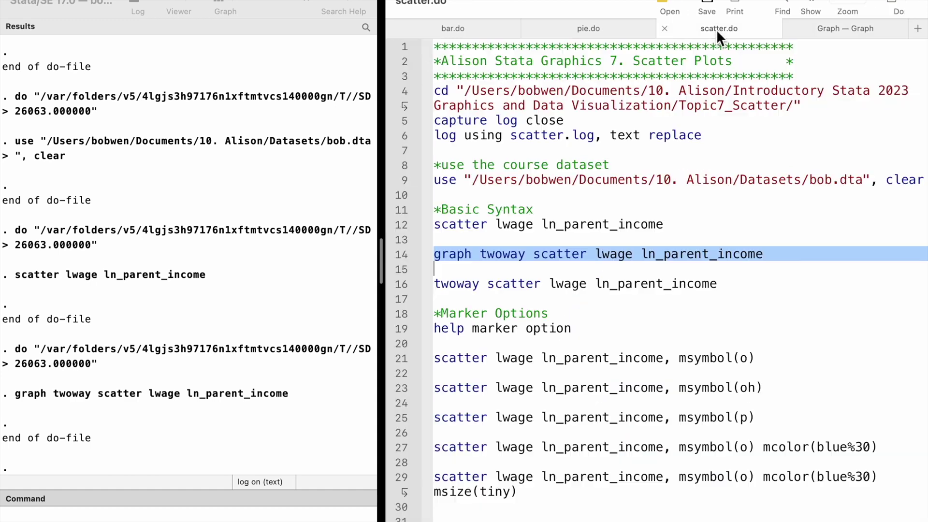
pyautogui.click(402, 291)
pyautogui.press('super+shift+d')
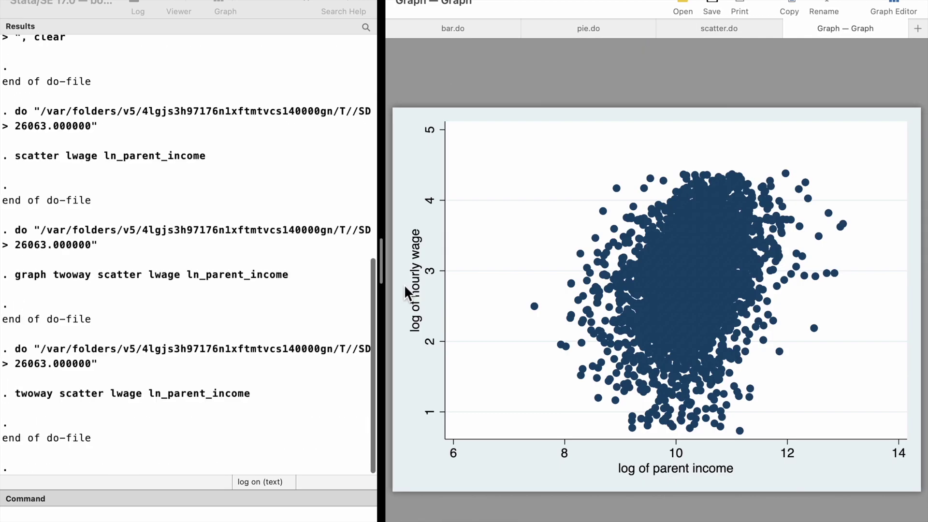
pyautogui.click(726, 33)
# Run 'help marker option' from line 19 and skim the marker options help.
pyautogui.click(401, 315)
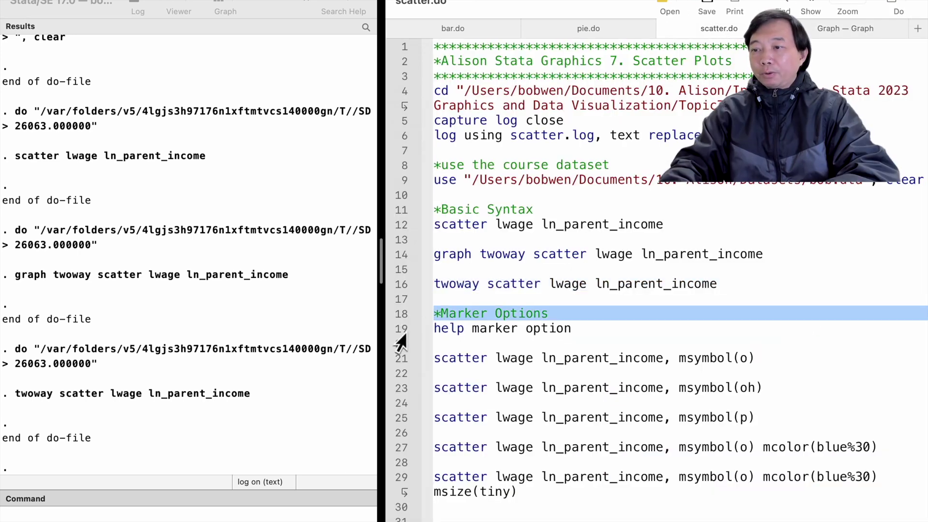
pyautogui.click(398, 330)
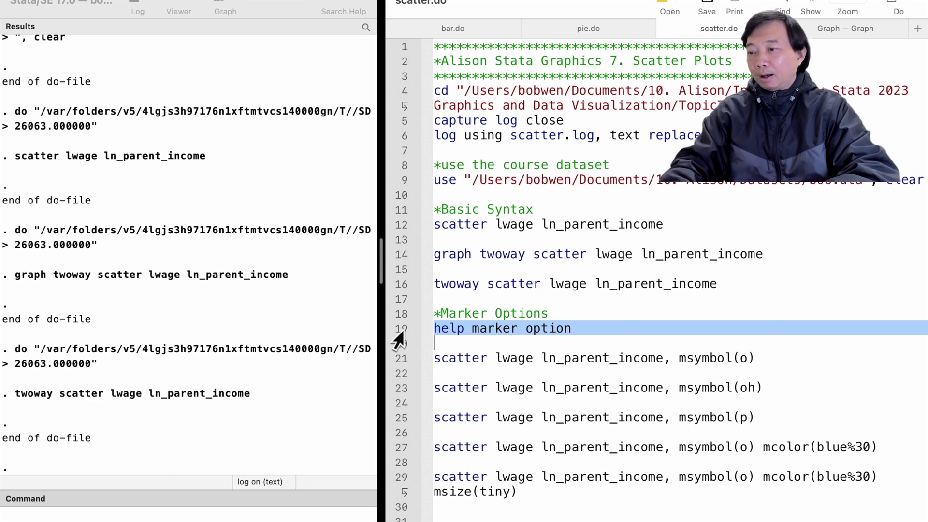
pyautogui.press('super+shift+d')
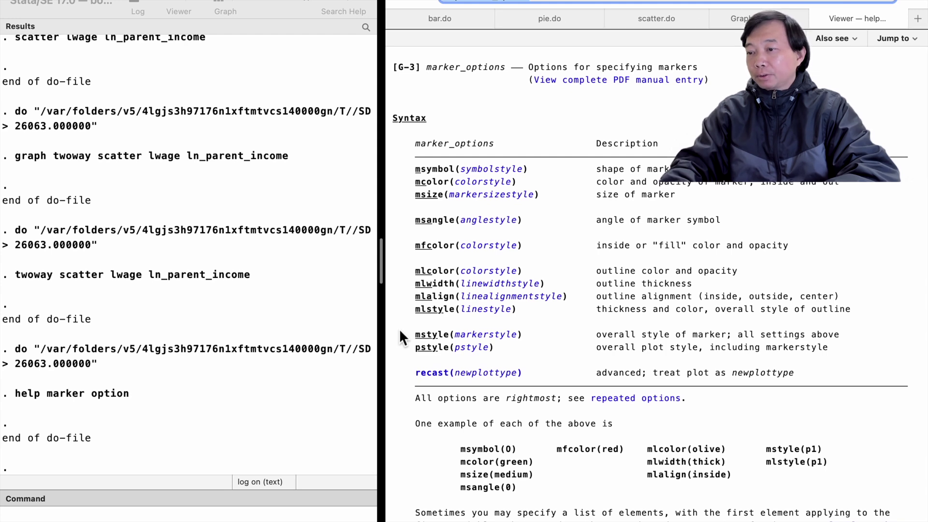
pyautogui.scroll(-5, 480, 334)
pyautogui.scroll(-2, 481, 334)
pyautogui.scroll(5, 480, 334)
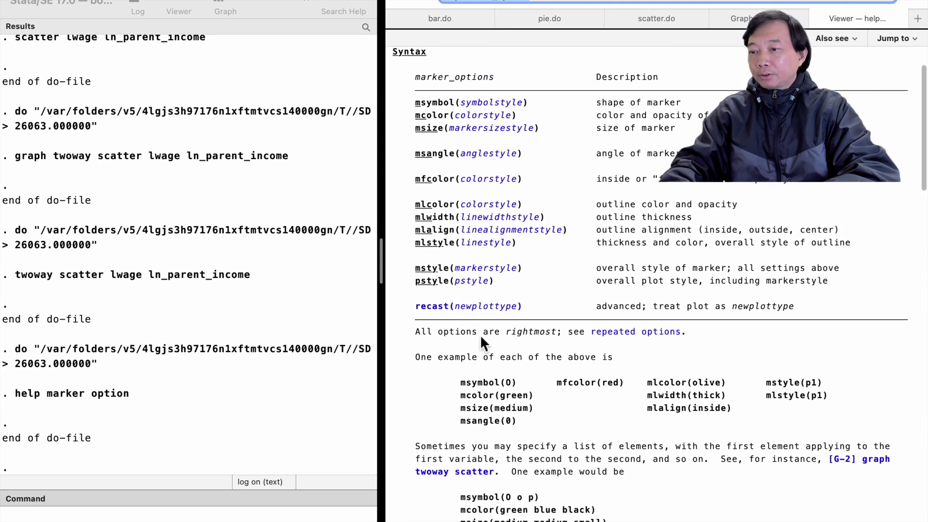
pyautogui.scroll(2, 481, 334)
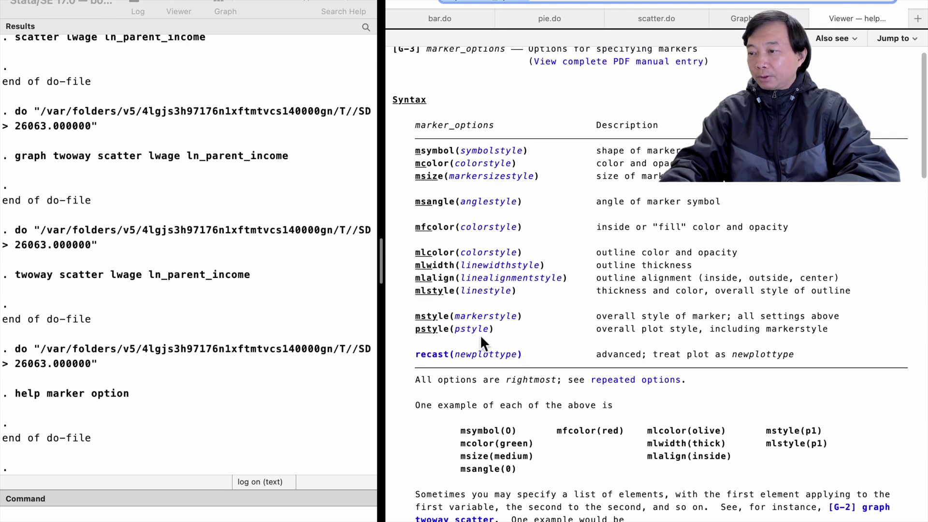
pyautogui.click(668, 19)
# Plot the scatter with msymbol(o), msymbol(oh) and msymbol(p) markers in turn.
pyautogui.click(401, 361)
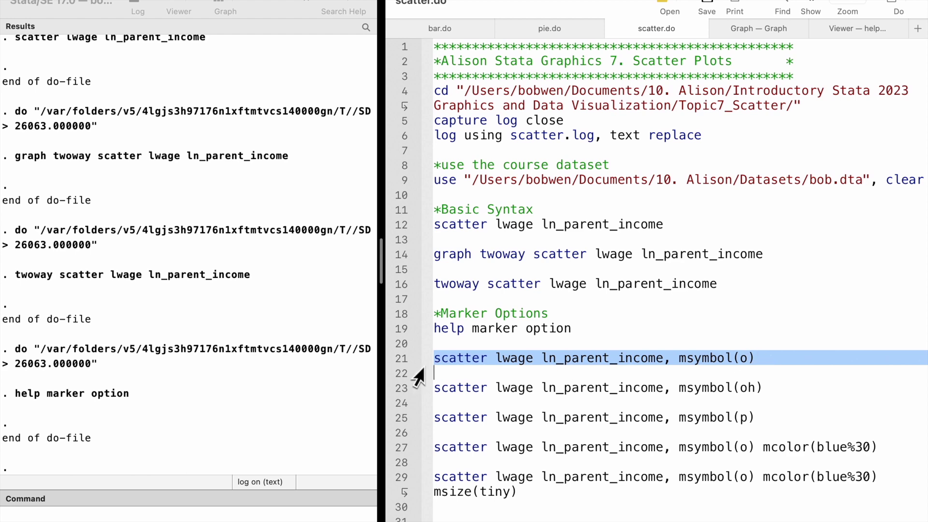
pyautogui.press('super+shift+d')
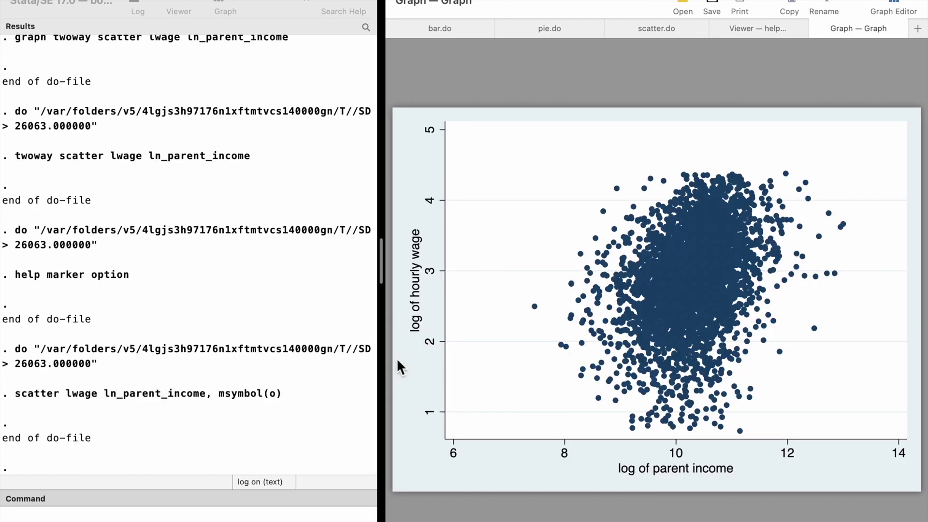
pyautogui.click(657, 27)
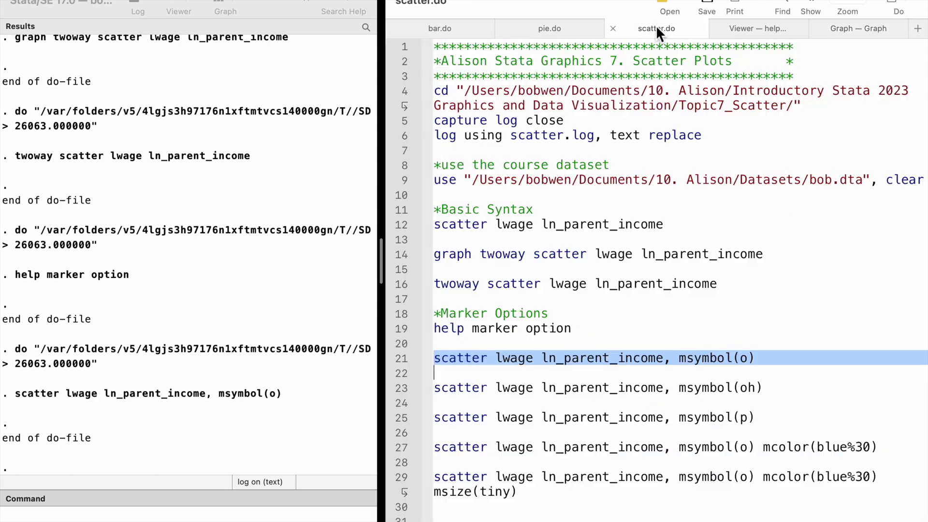
pyautogui.click(401, 388)
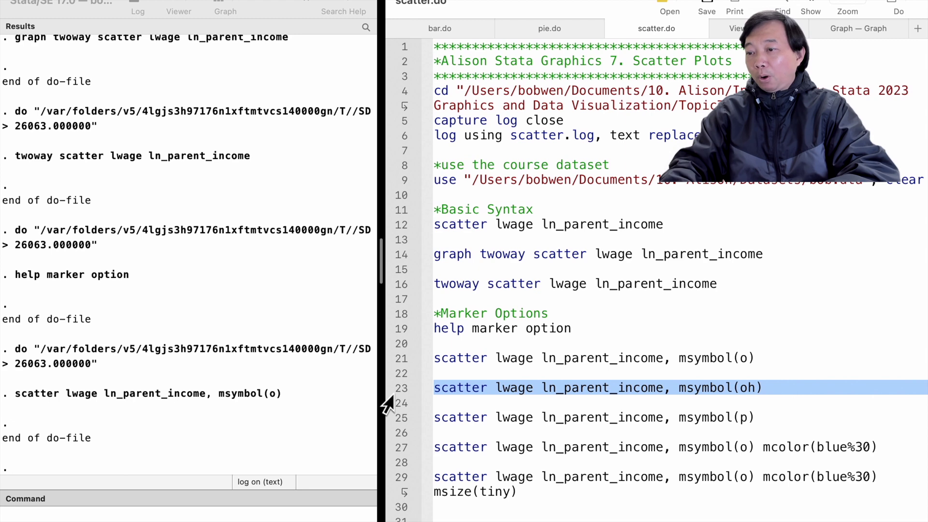
pyautogui.press('super+shift+d')
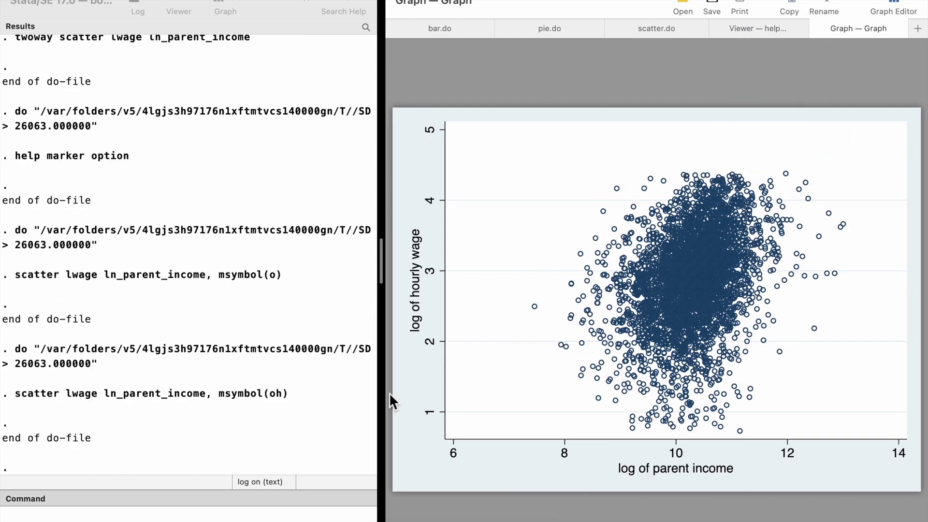
pyautogui.click(653, 27)
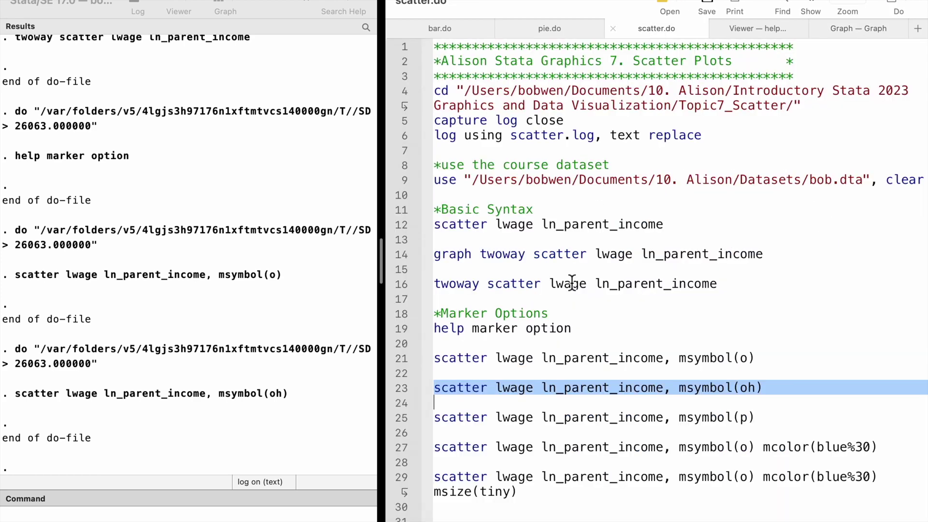
pyautogui.click(400, 418)
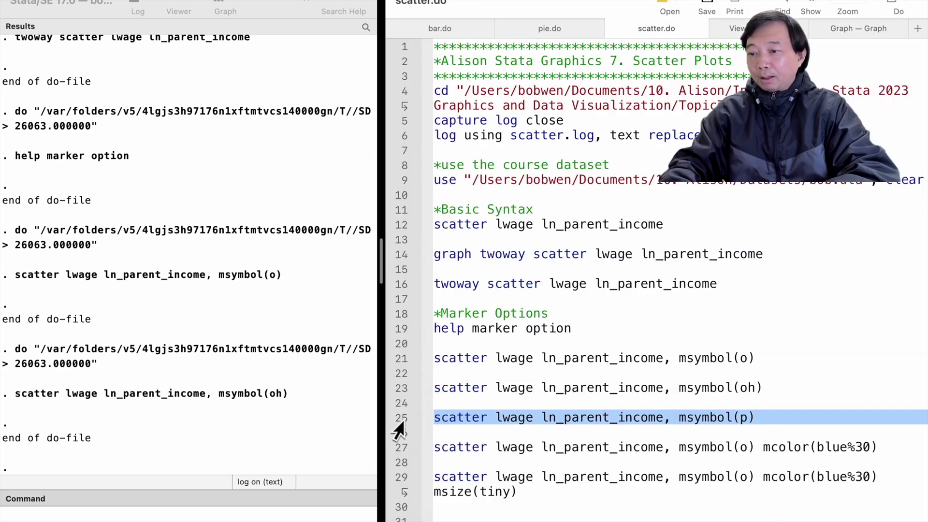
pyautogui.press('super+shift+d')
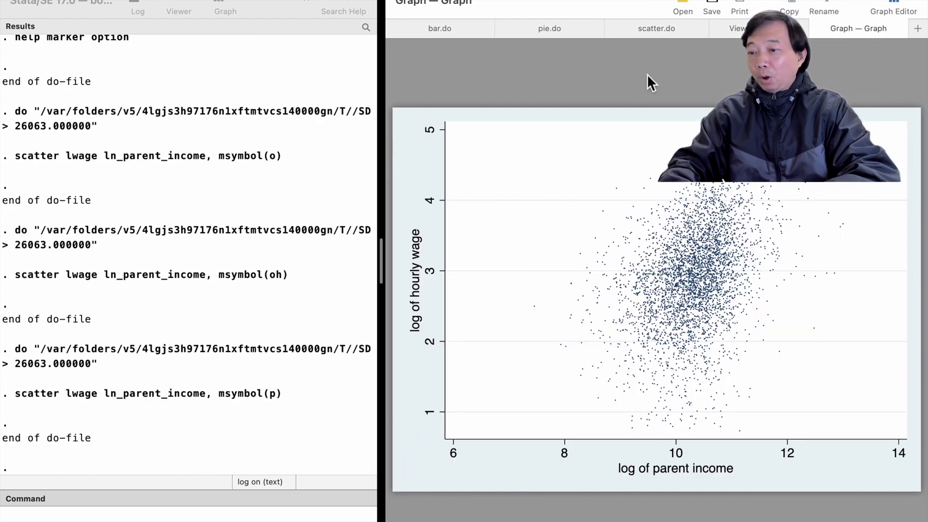
pyautogui.click(655, 30)
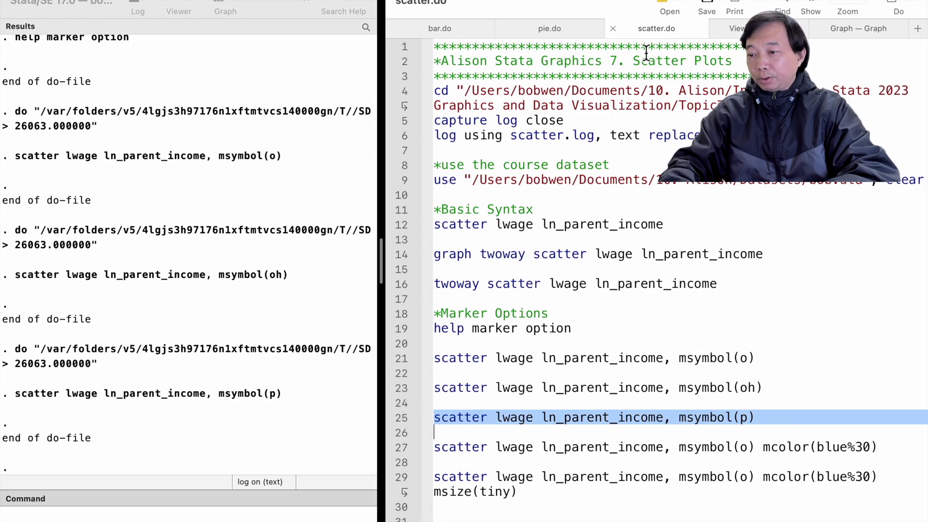
pyautogui.click(400, 449)
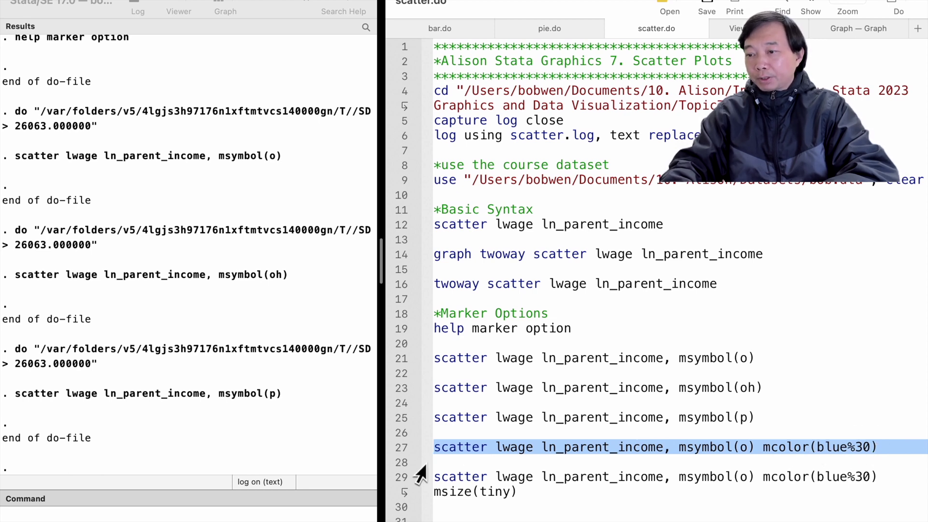
# Run mcolor(blue%30) on line 27, then the msize(tiny) version on line 29.
pyautogui.press('super+shift+d')
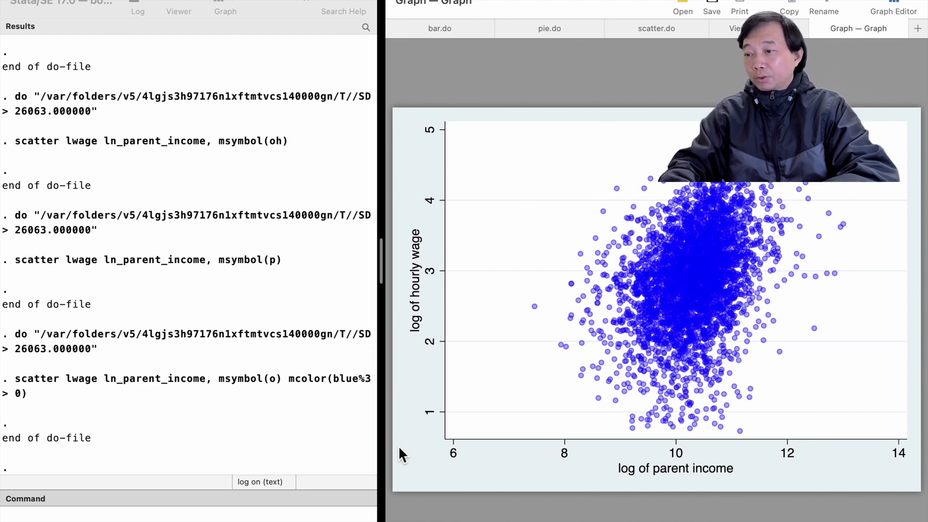
pyautogui.click(665, 31)
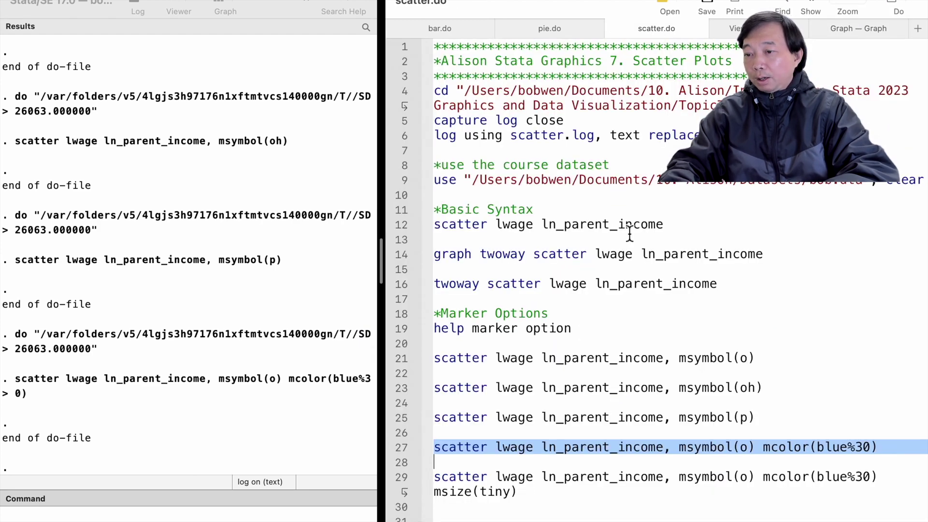
pyautogui.click(402, 484)
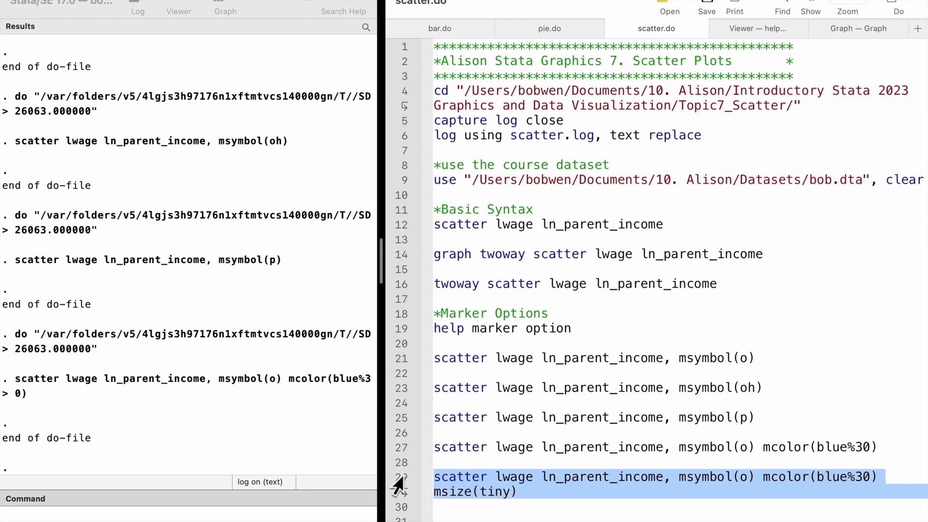
pyautogui.press('super+shift+d')
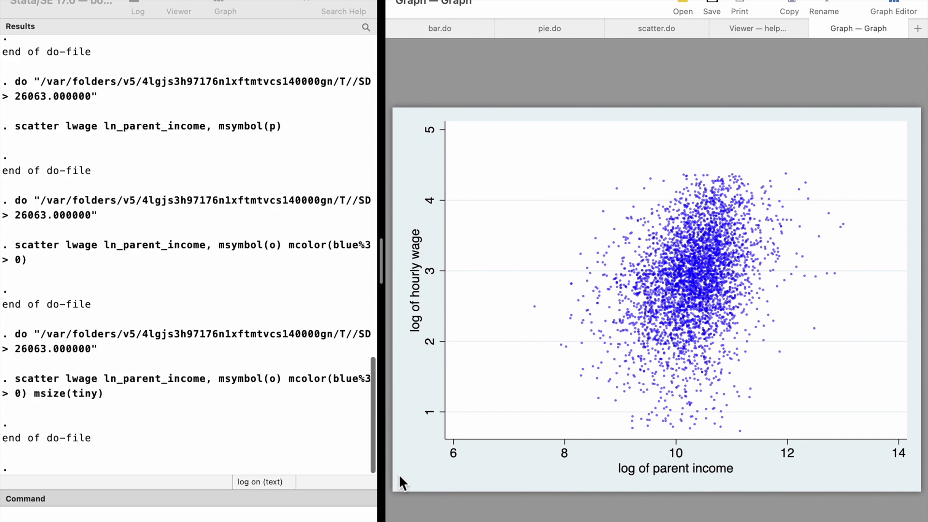